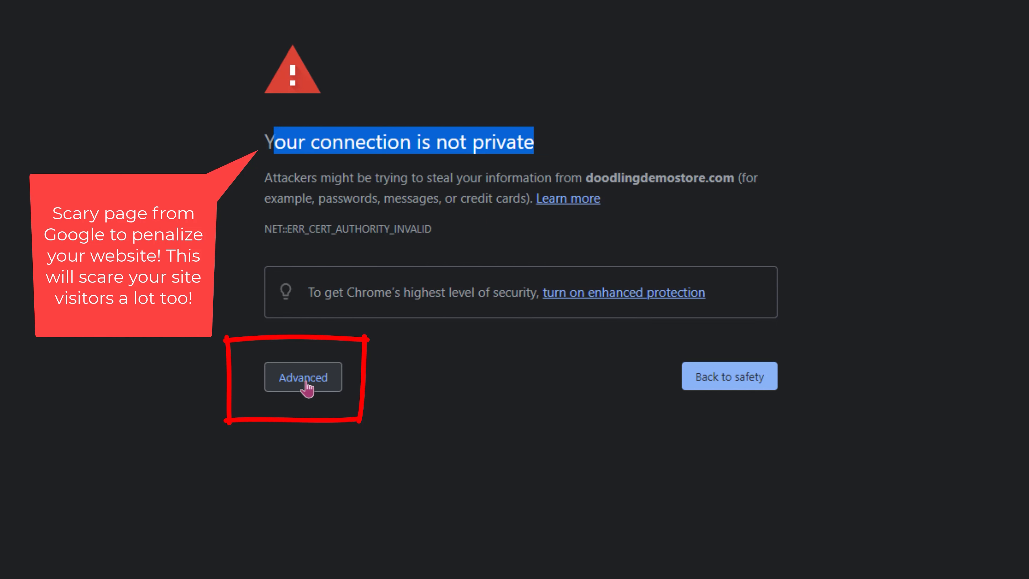
Show the advanced details of the connection warning for doodlingdemostore.com and read the certificate explanation.
click(308, 389)
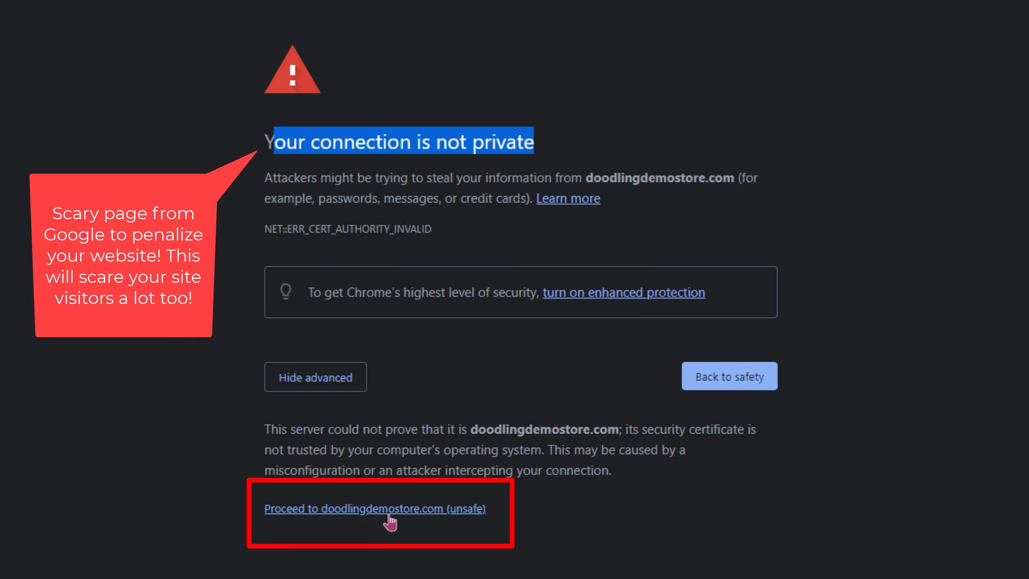
drag(292, 450, 470, 451)
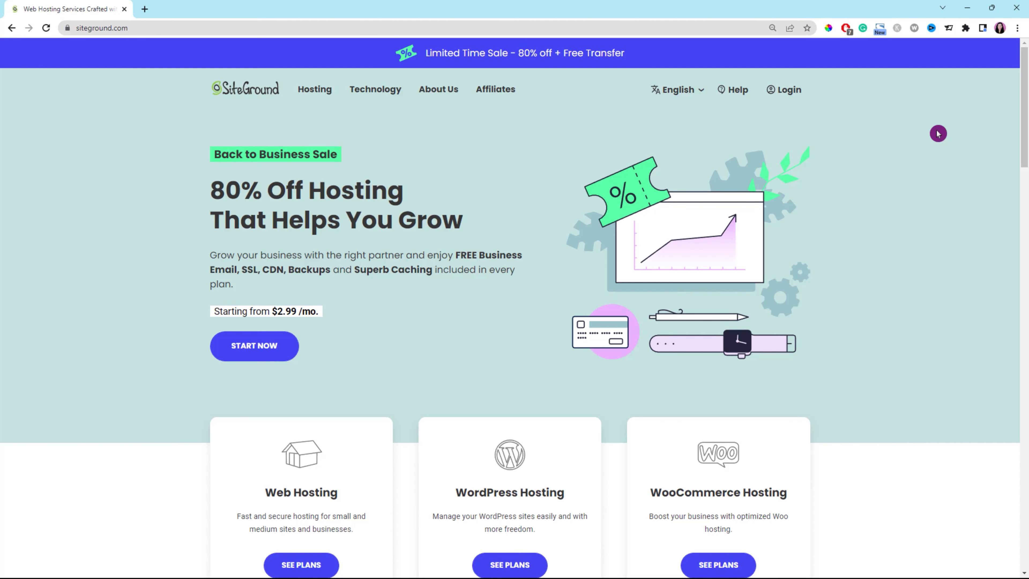
Log in to the SiteGround account by entering the account password, with the option to stay logged in.
click(786, 94)
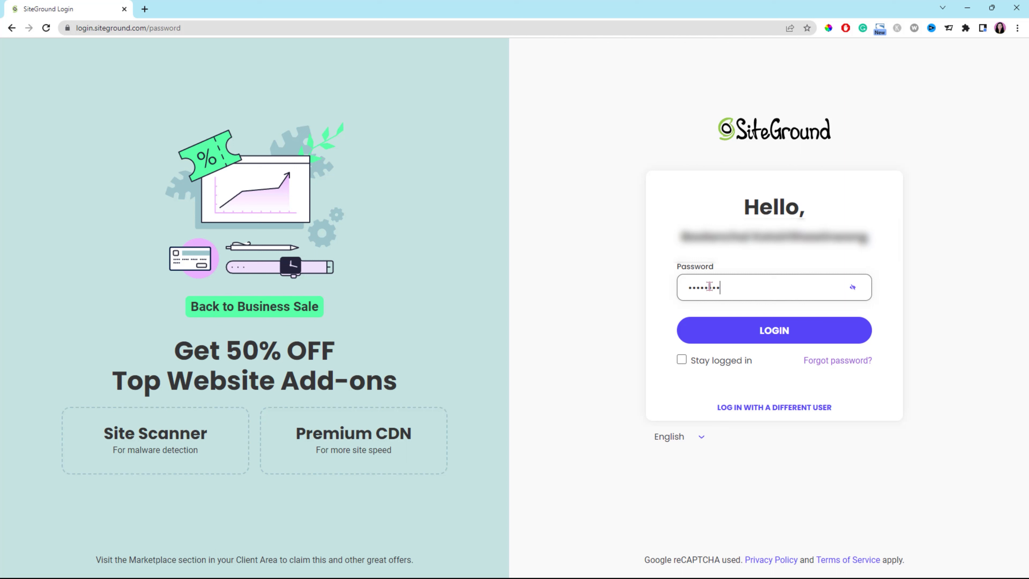
text(••••••••••••••)
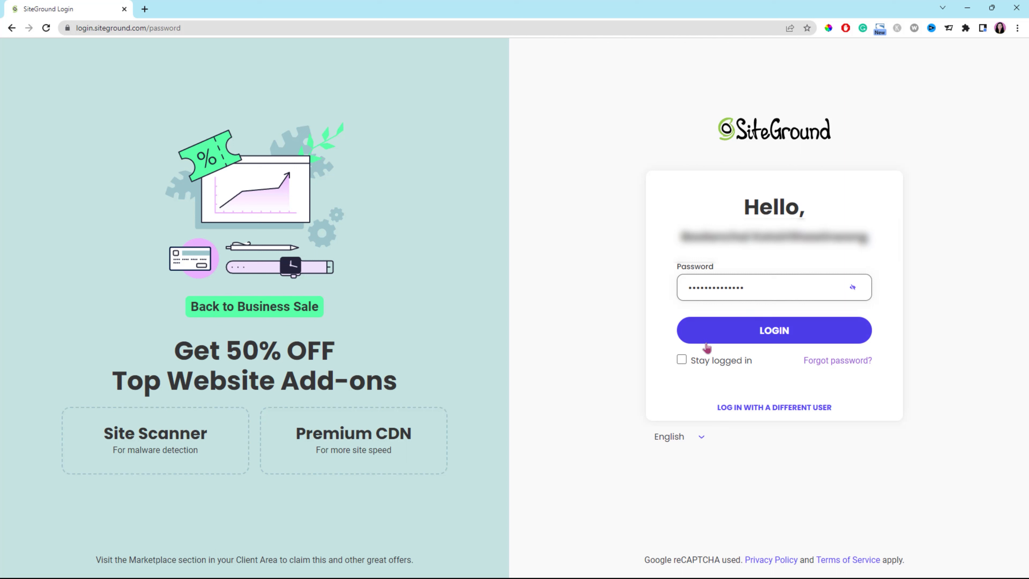
click(681, 359)
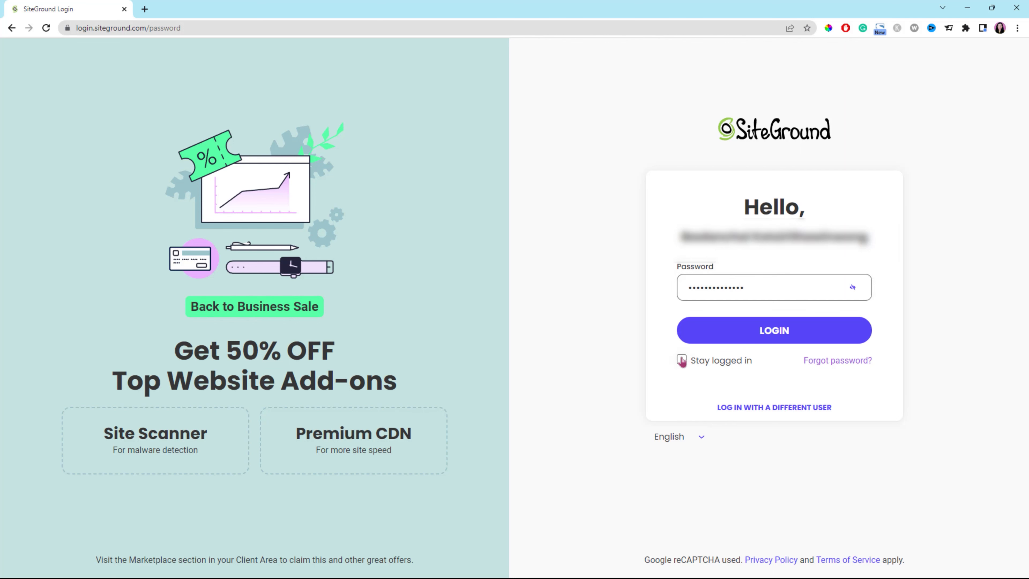
click(773, 331)
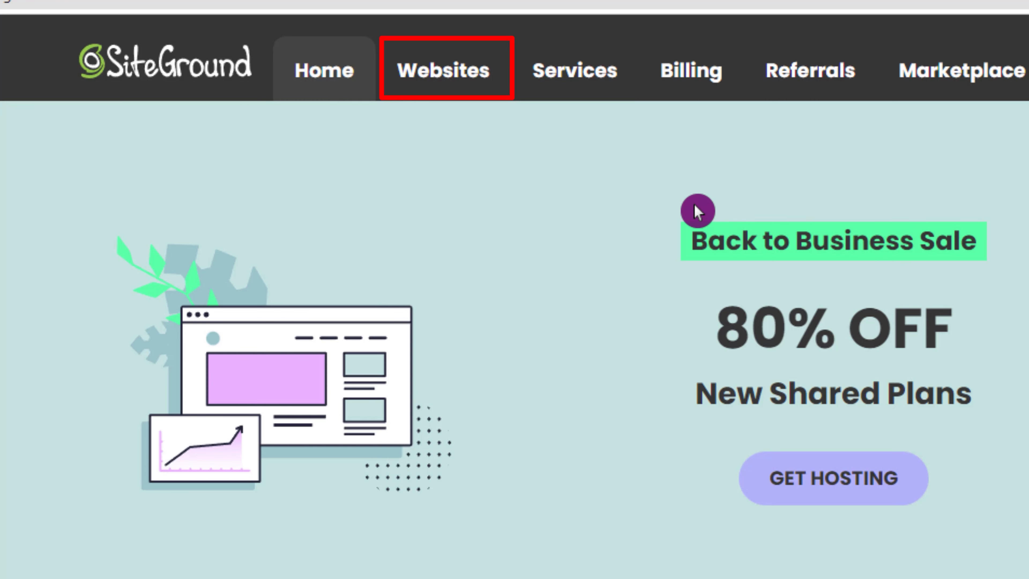
Open the SSL Manager in Site Tools for the website doodlingdemostore.com.
click(441, 81)
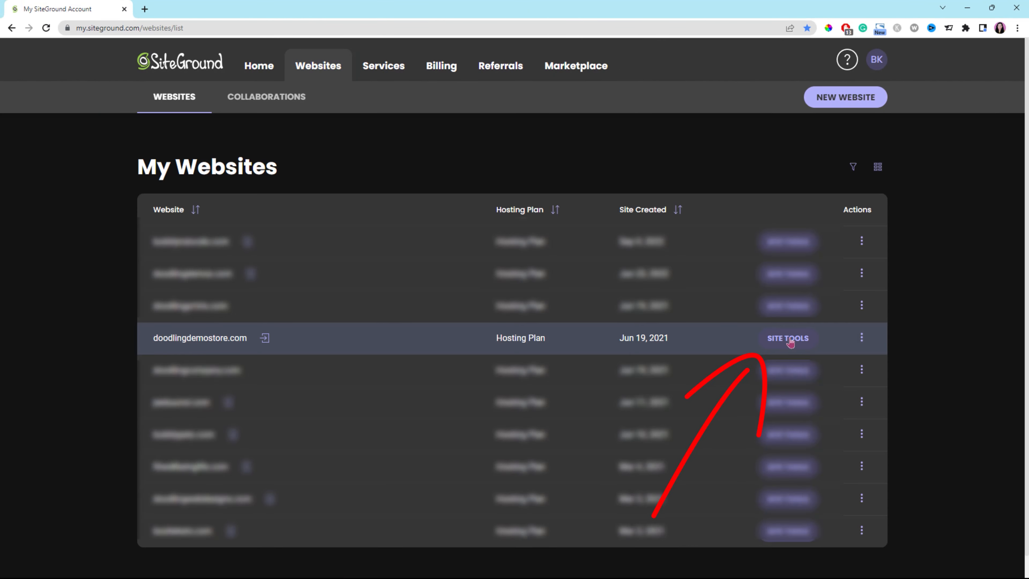
click(789, 339)
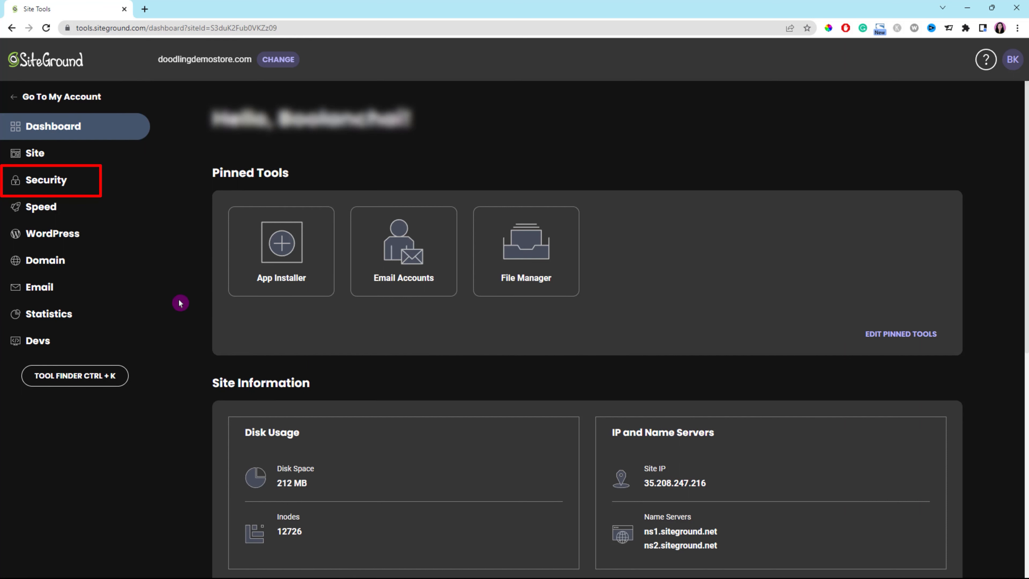
click(52, 183)
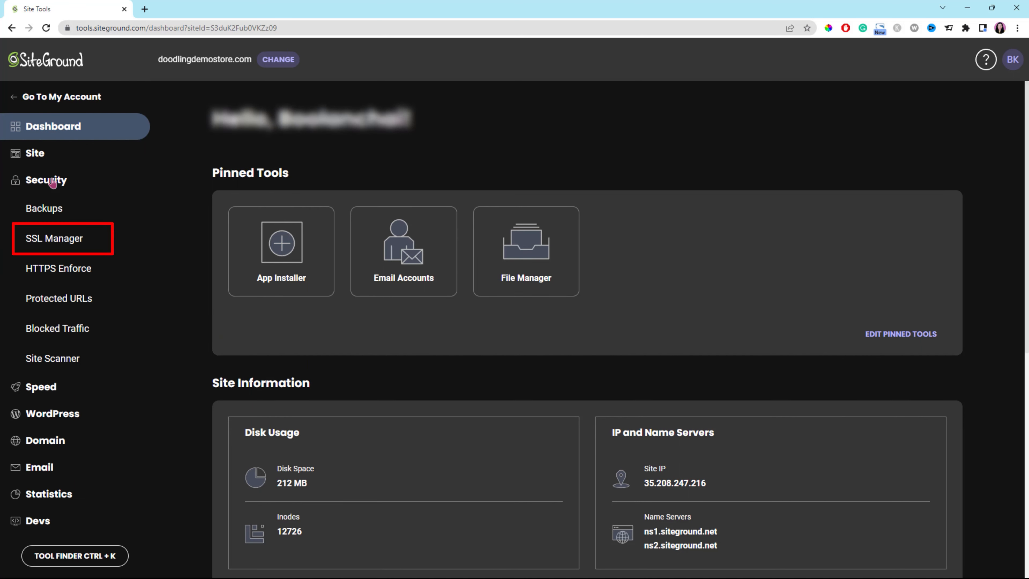
click(53, 240)
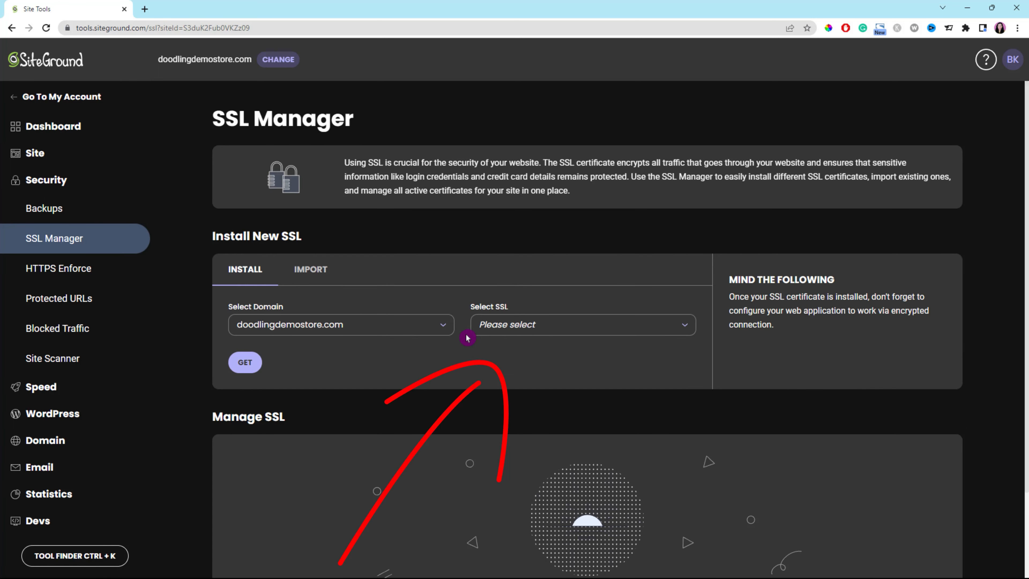
Install a Let's Encrypt Wildcard SSL certificate for doodlingdemostore.com.
click(687, 329)
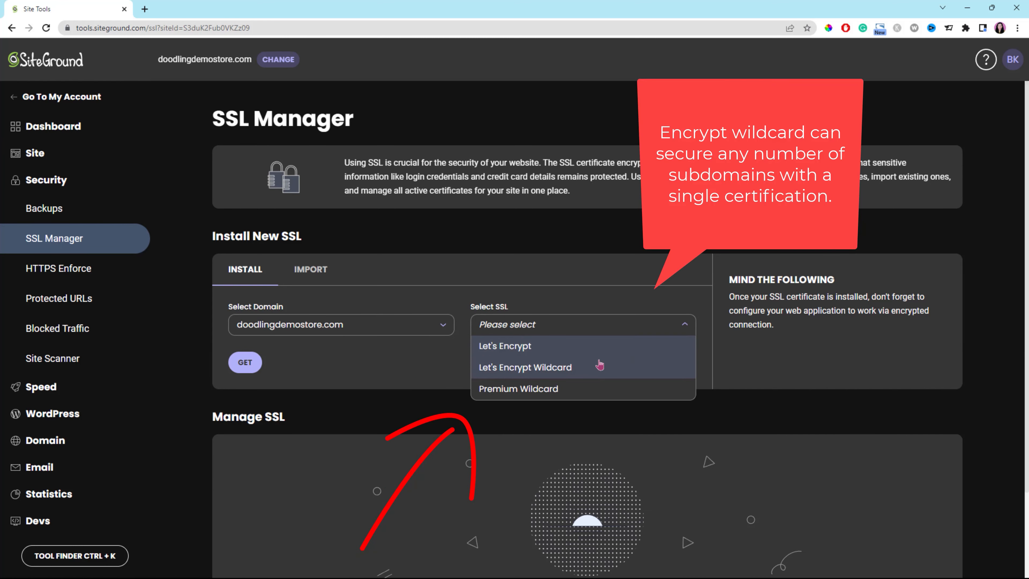
click(568, 368)
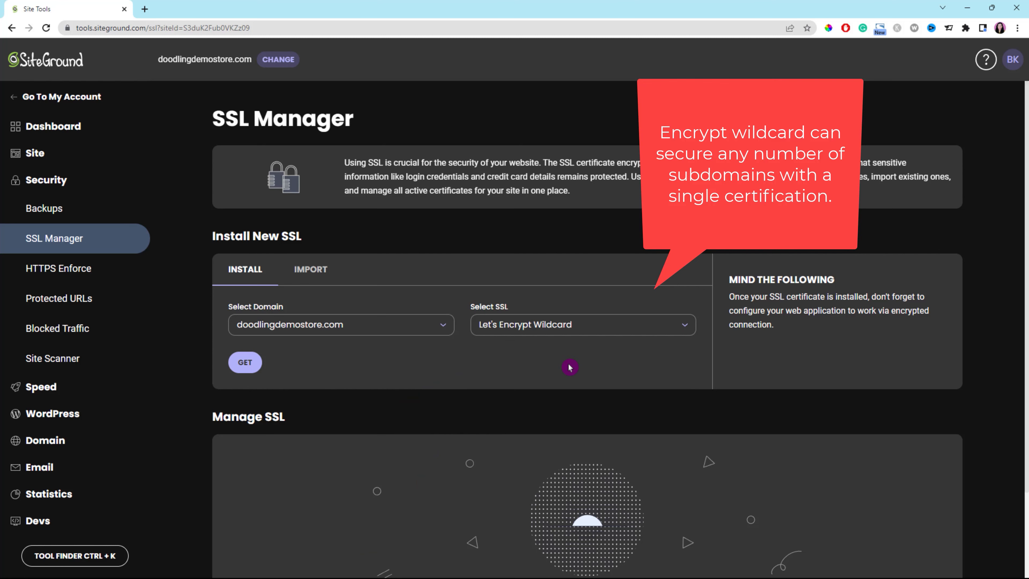
click(248, 368)
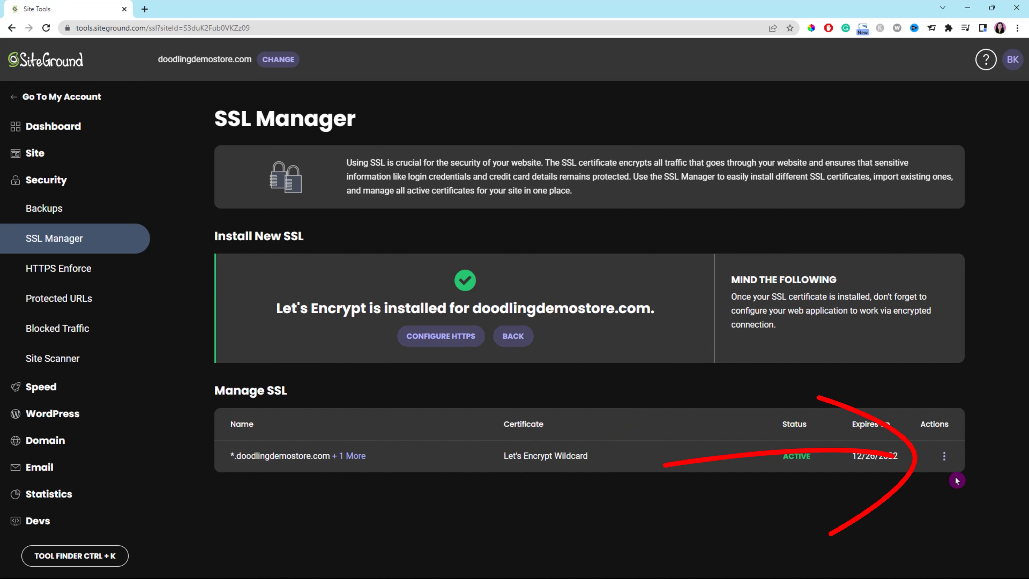
Turn on HTTPS Enforce for doodlingdemostore.com, starting from its Let's Encrypt Wildcard certificate.
click(945, 456)
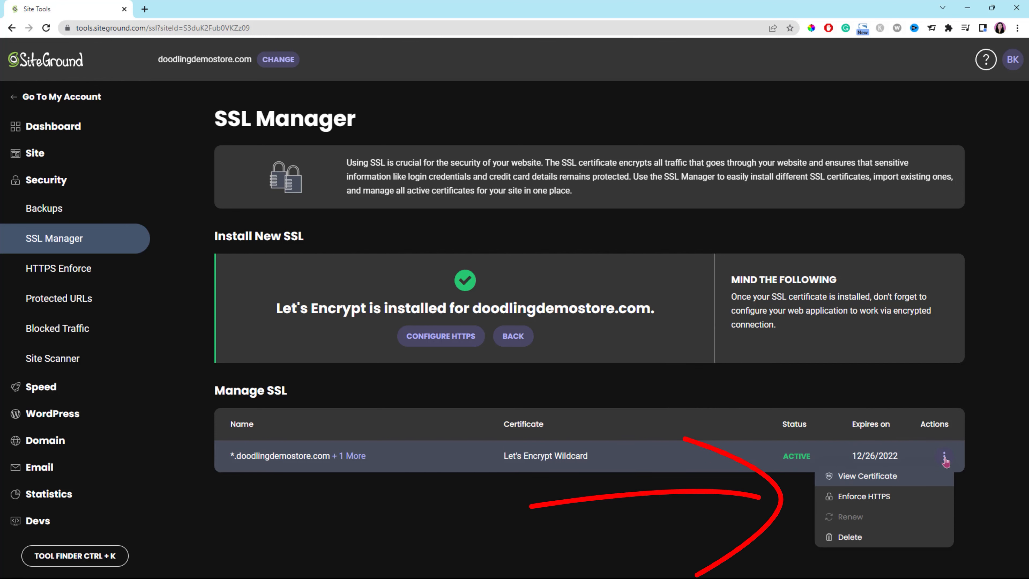
click(874, 498)
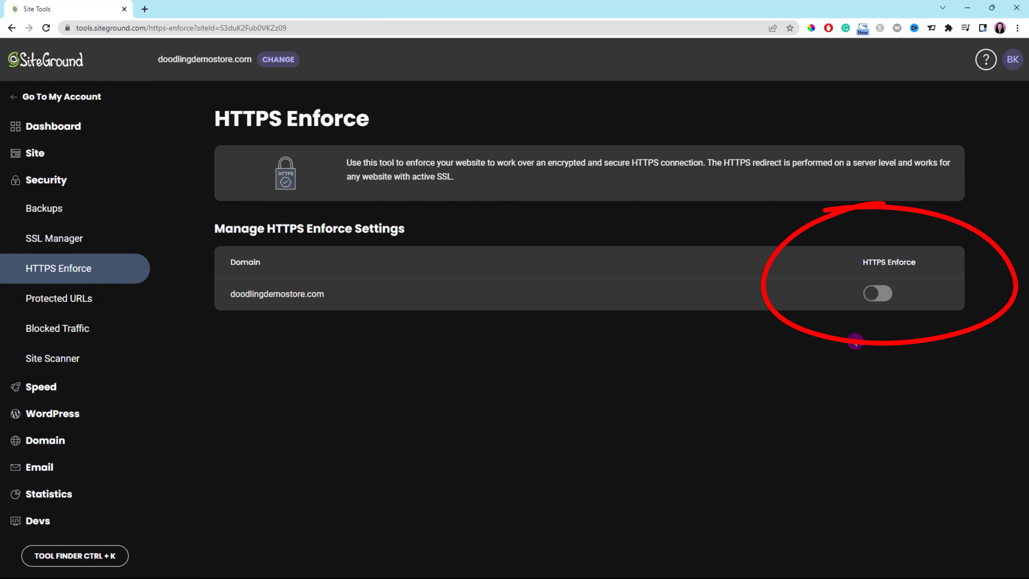
click(879, 294)
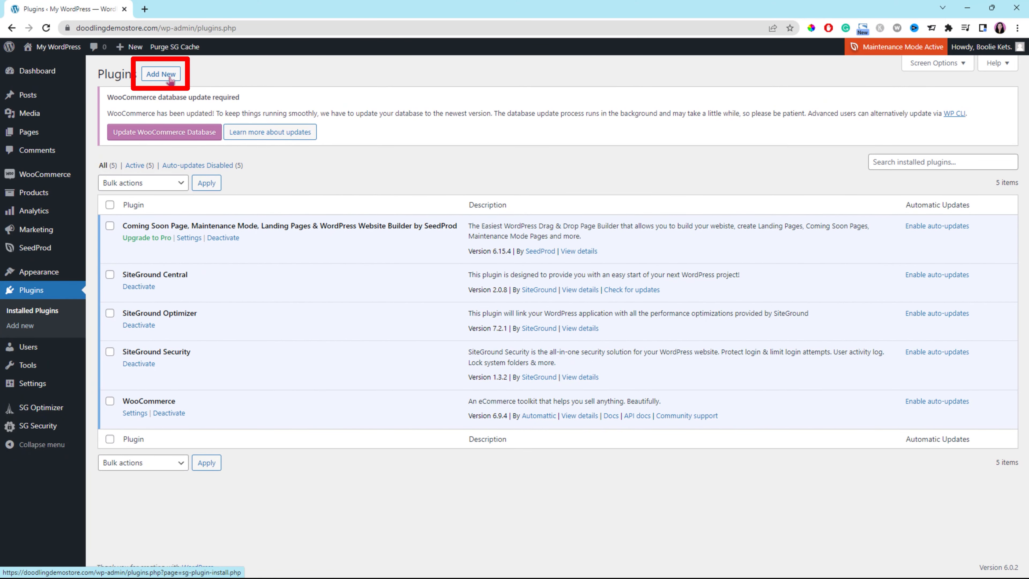
Find the Really Simple SSL plugin with the keyword "simple ssl", and install and activate it in WordPress.
click(166, 76)
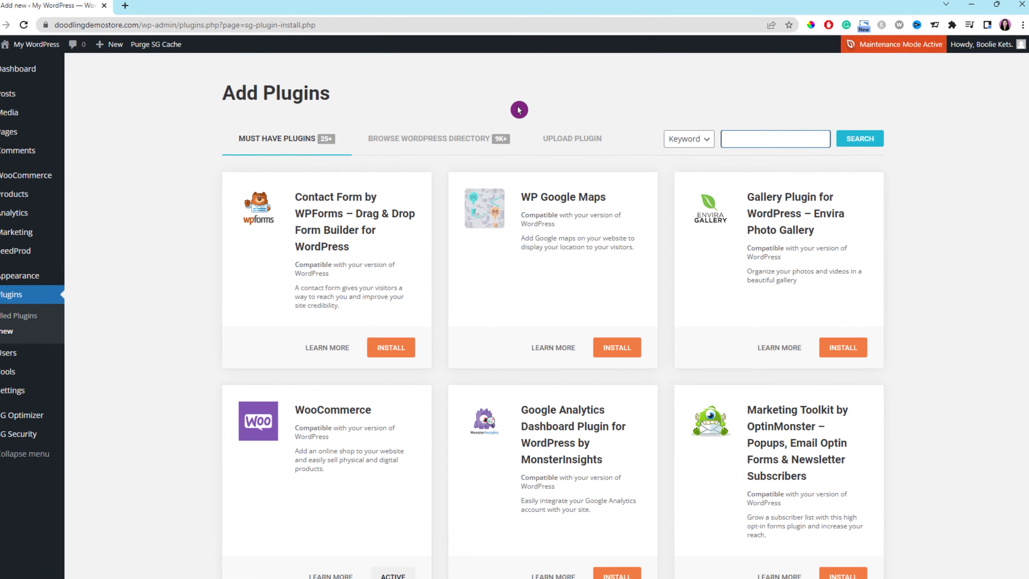
click(745, 199)
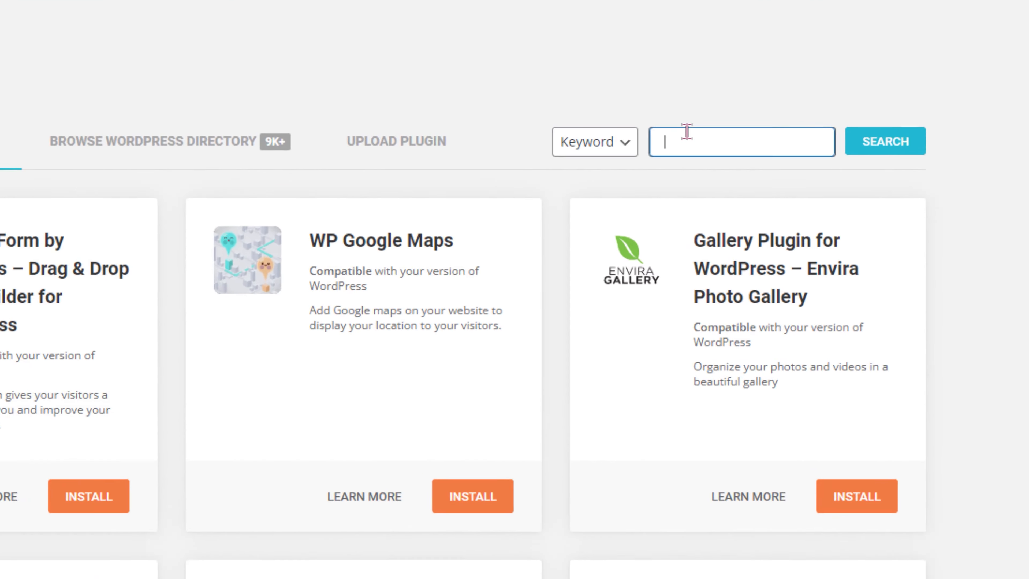
text(sim)
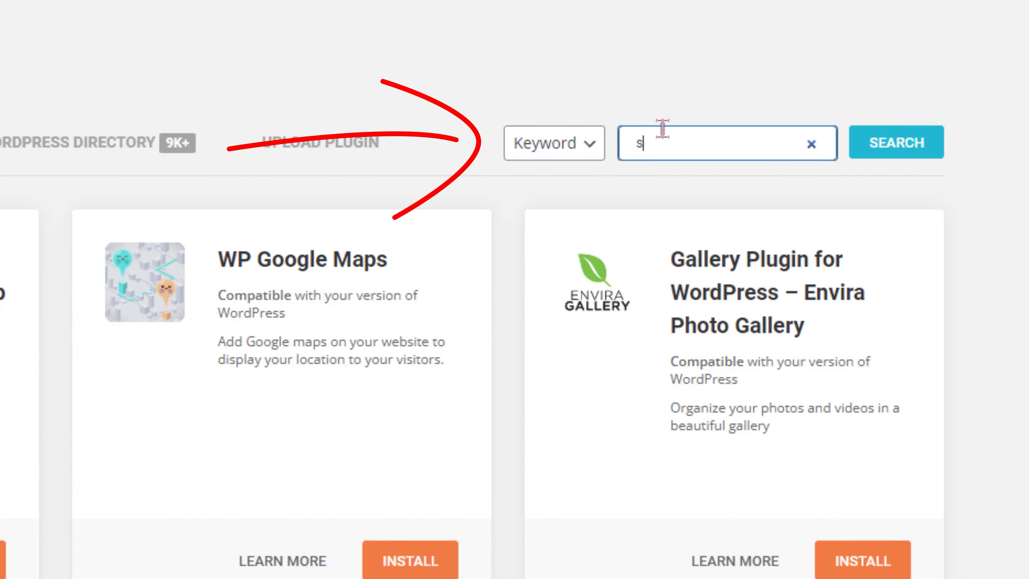
text(ple ssl)
key(Return)
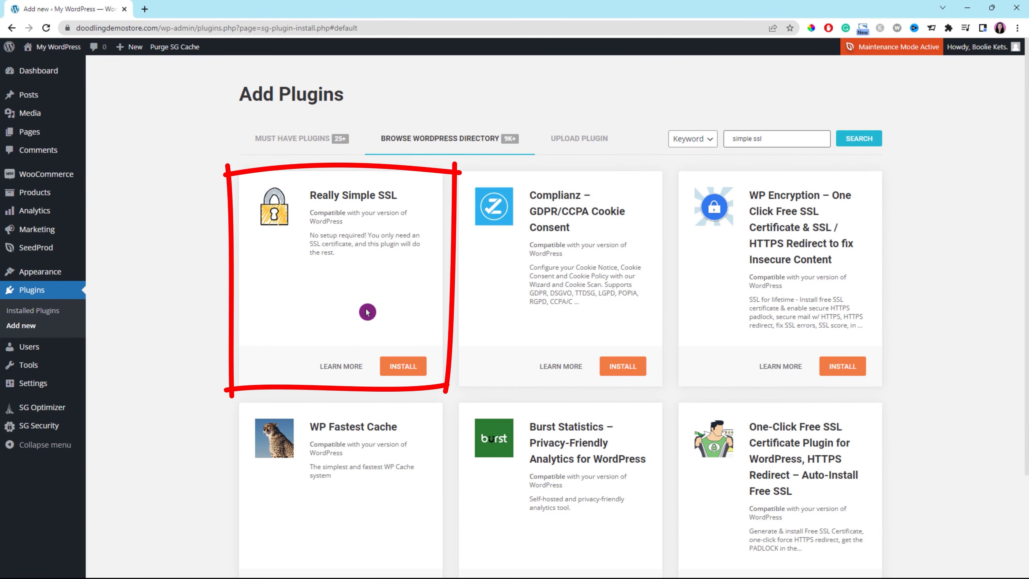
click(403, 367)
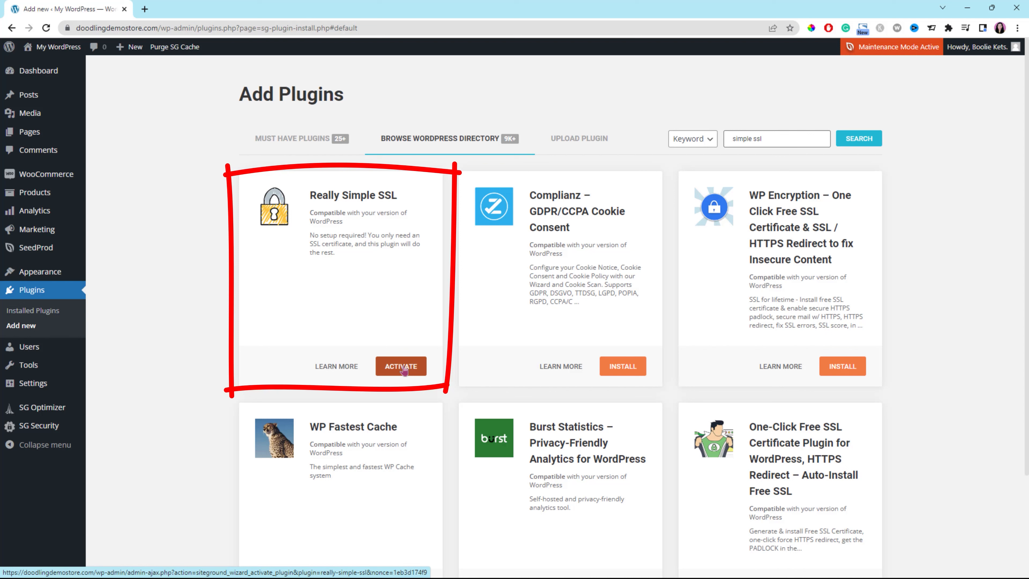
click(404, 366)
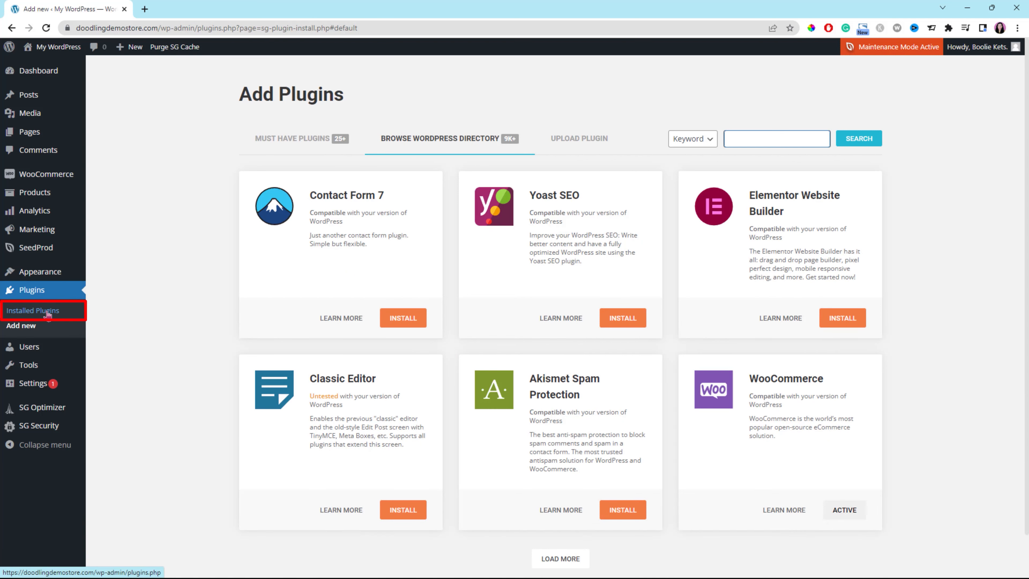
Check the duplicate-functionality warning among the installed plugins and deactivate the SiteGround Optimizer plugin.
click(48, 314)
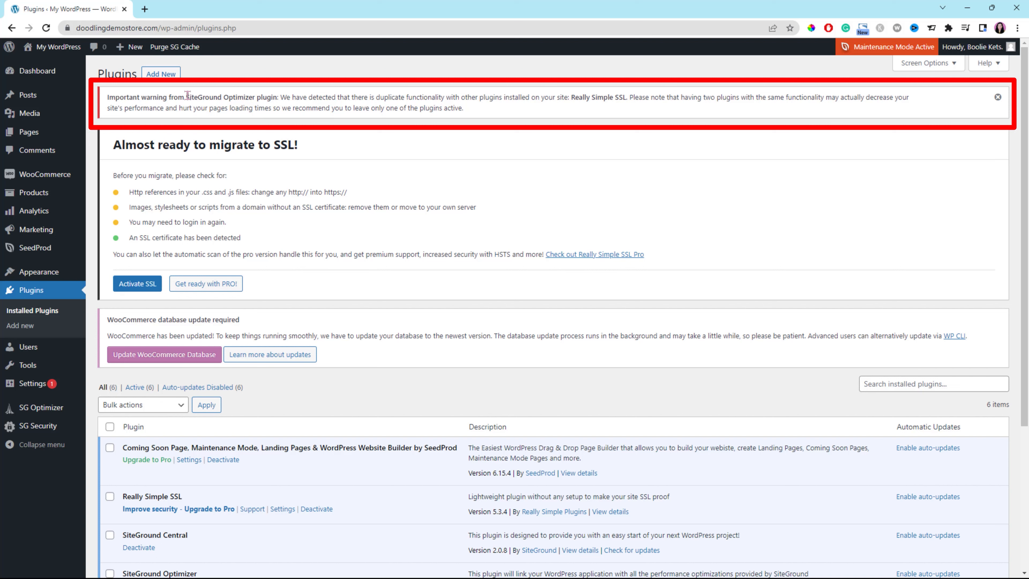
drag(188, 97, 273, 96)
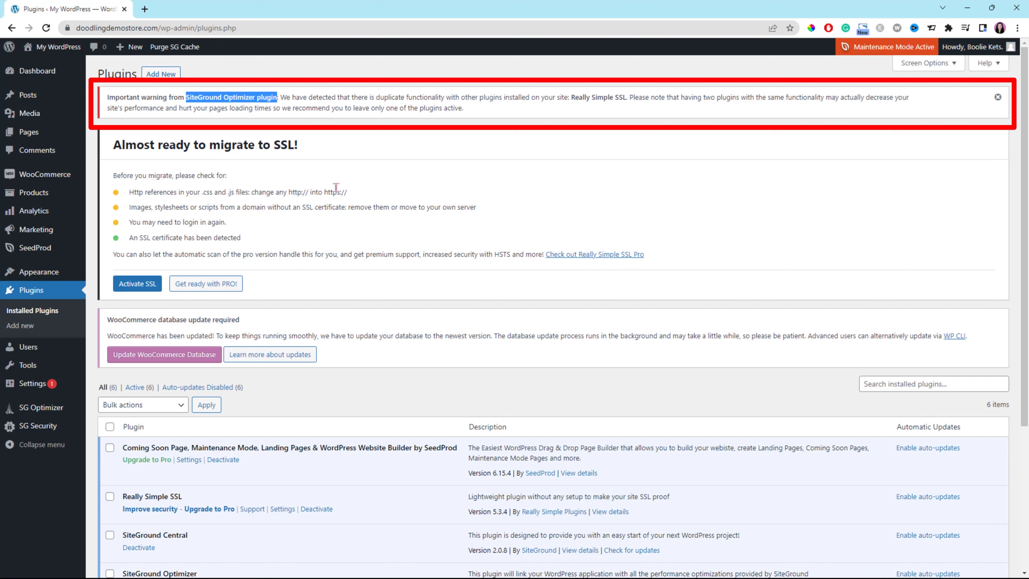
scroll(347, 190, down, 1)
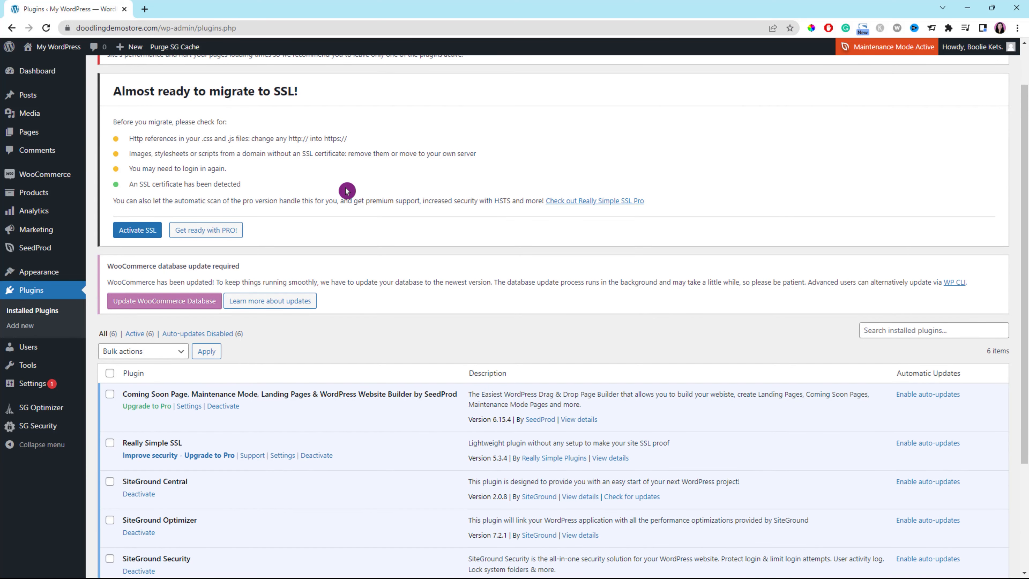
scroll(347, 191, down, 2)
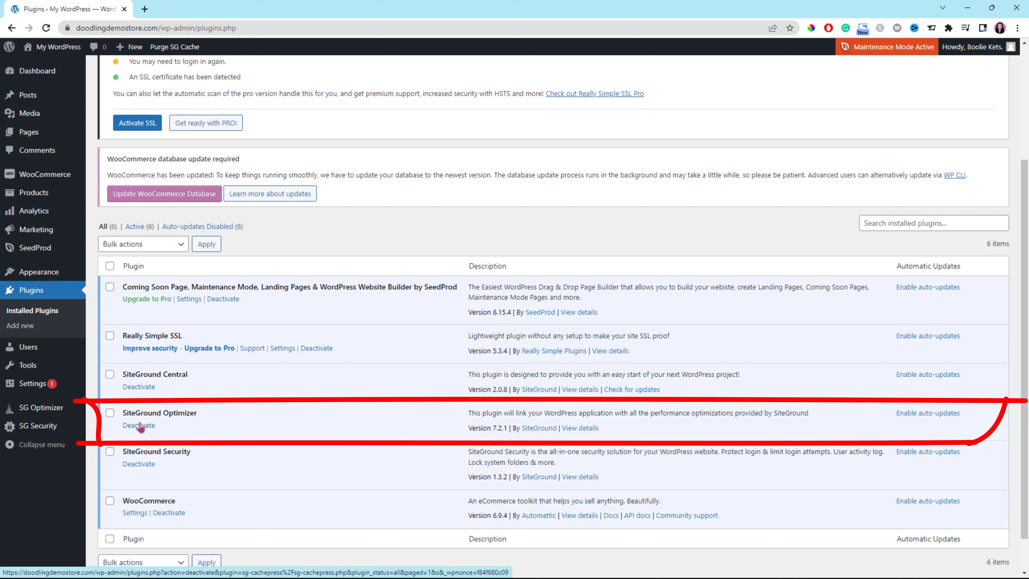
click(139, 426)
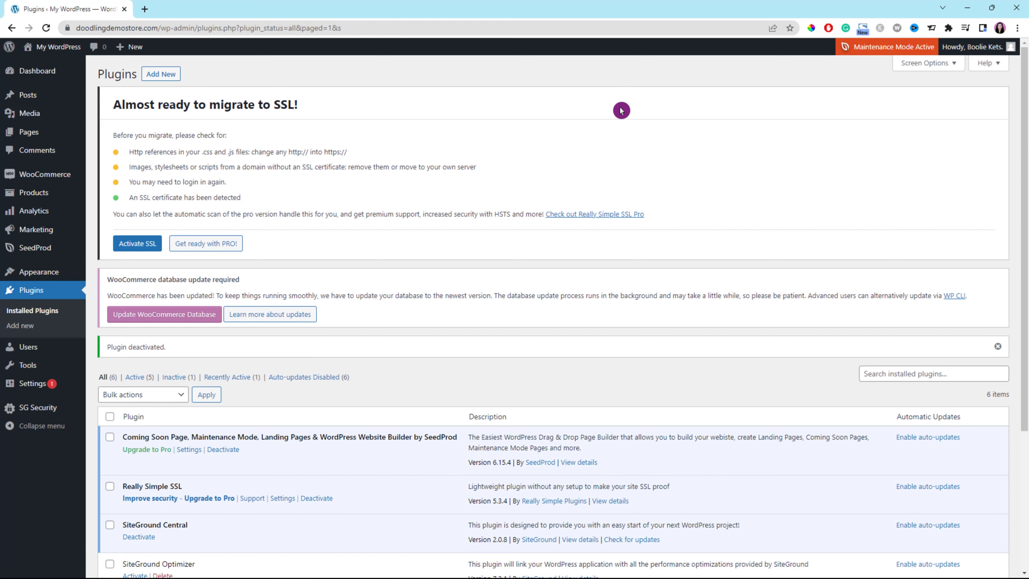
Activate SSL on the WordPress site through the Really Simple SSL migration notice.
click(146, 246)
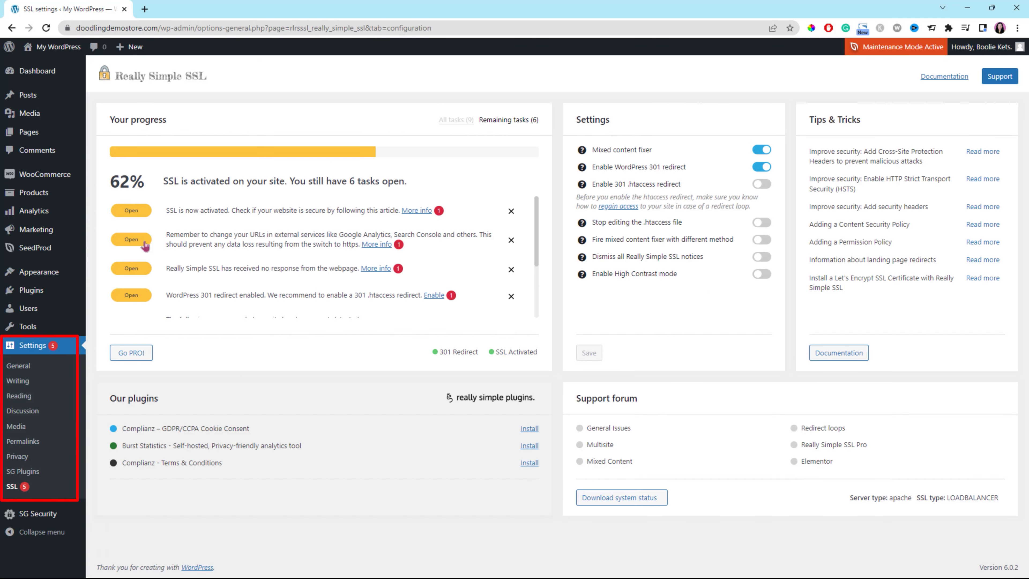
click(146, 244)
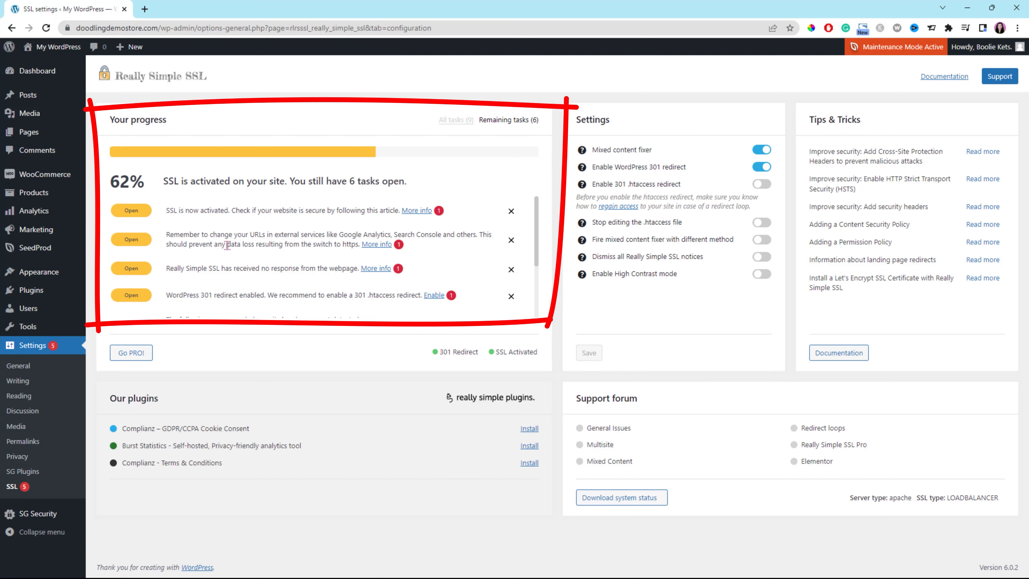
Review the remaining Really Simple SSL tasks and the help article on the "no response from webpage" warning, closing the article after reading.
click(207, 261)
scroll(205, 290, down, 1)
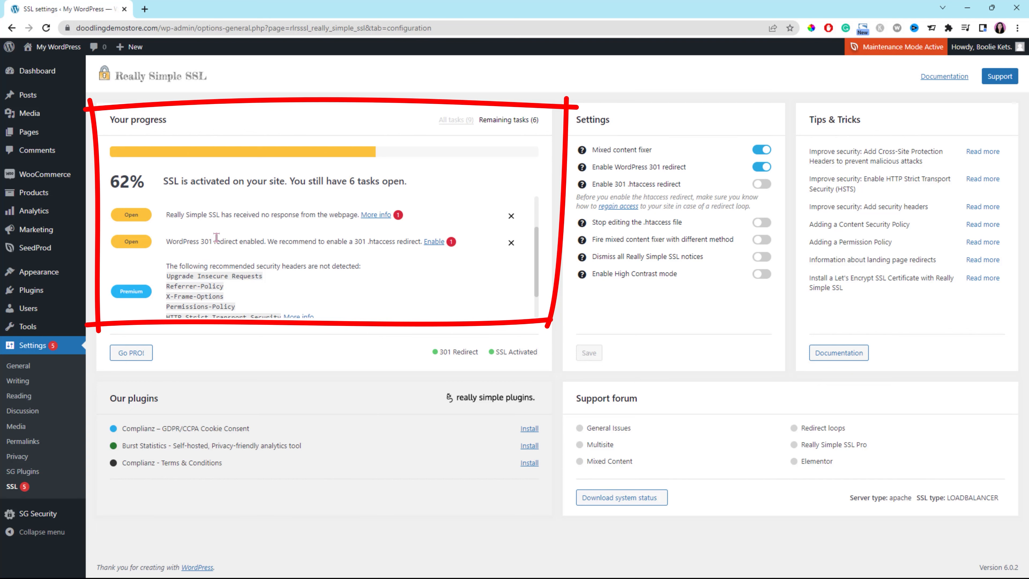
click(376, 215)
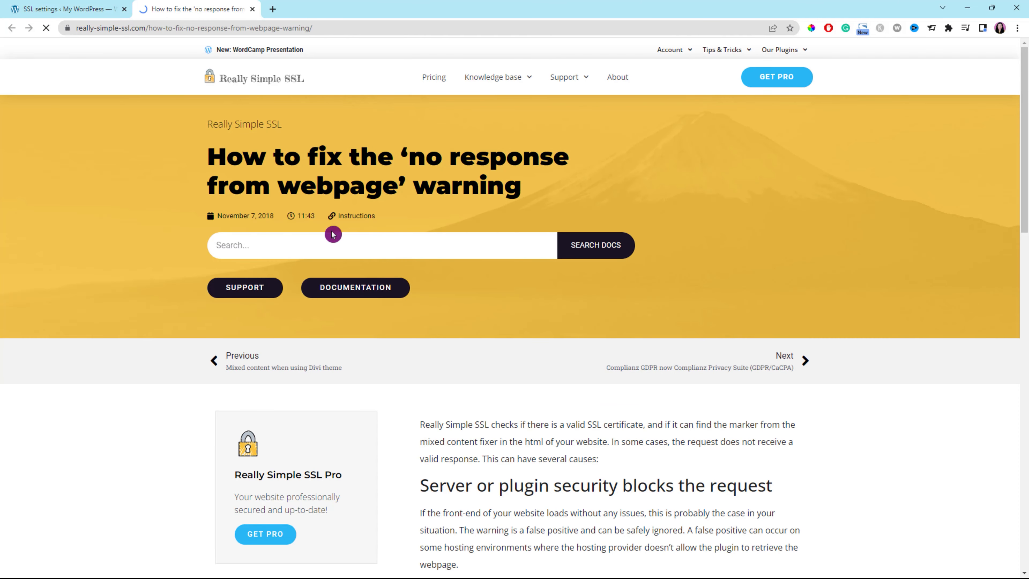
scroll(217, 247, down, 2)
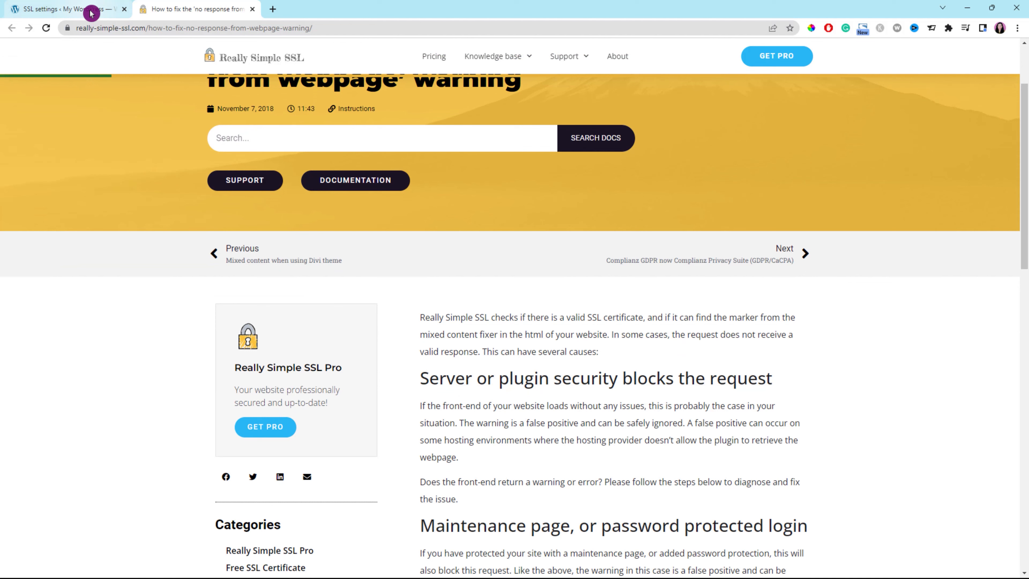
click(252, 10)
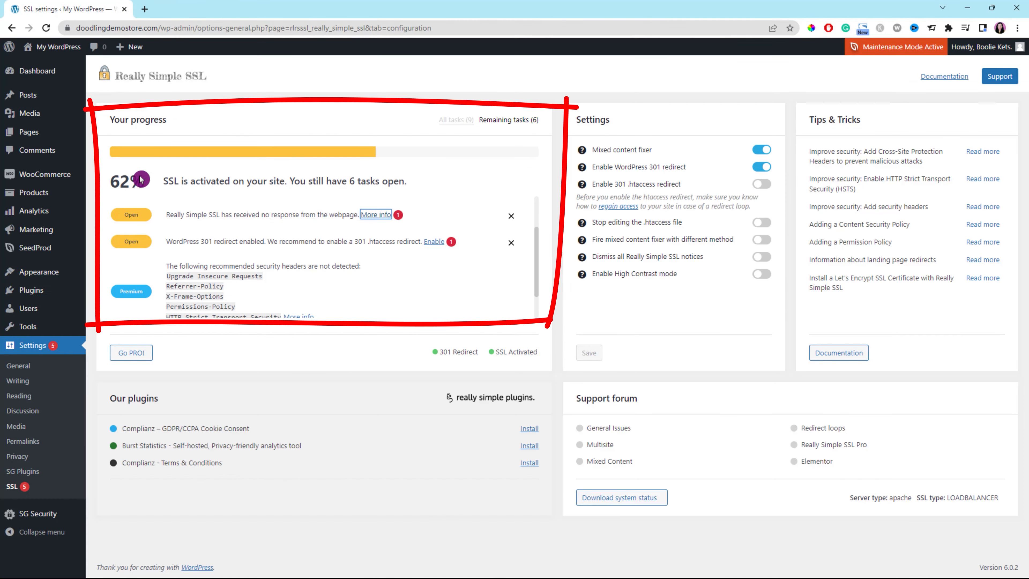
Try to enable the recommended 301 .htaccess redirect in the Really Simple SSL settings.
click(434, 243)
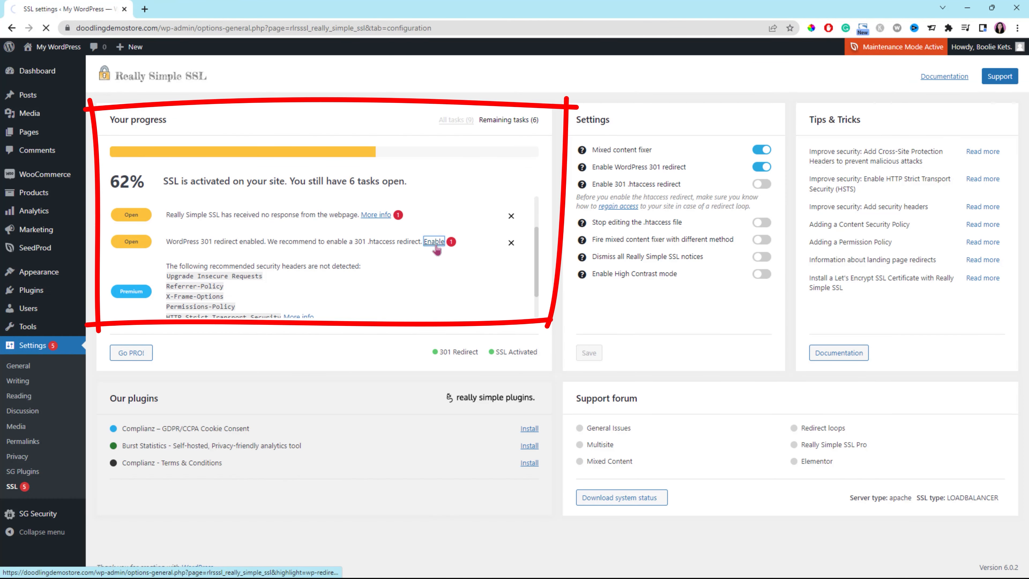
click(762, 194)
click(762, 193)
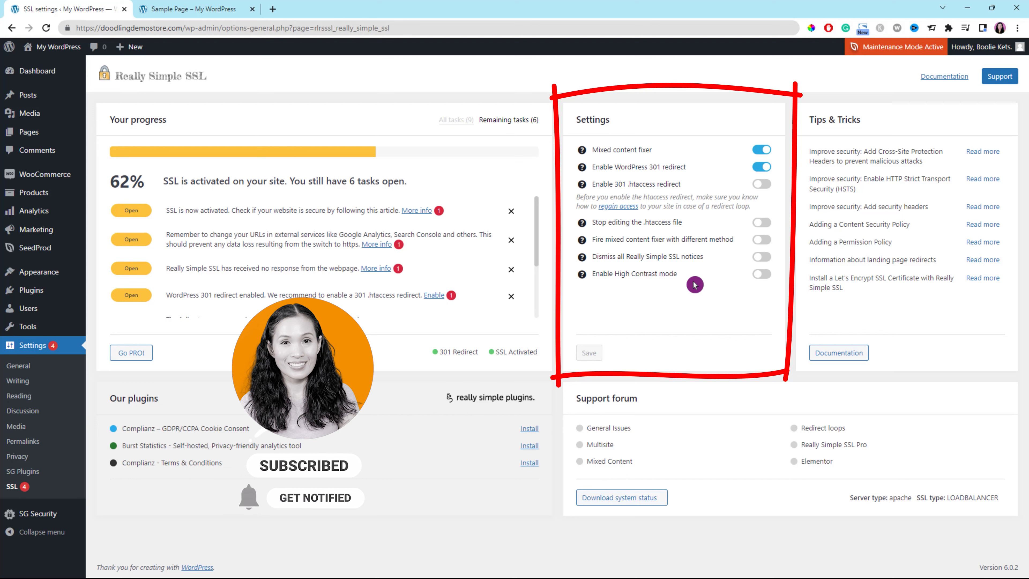
Enable the 301 .htaccess redirect, stop editing the .htaccess file, fire the mixed content fixer with a different method, and save the settings.
click(762, 184)
click(762, 203)
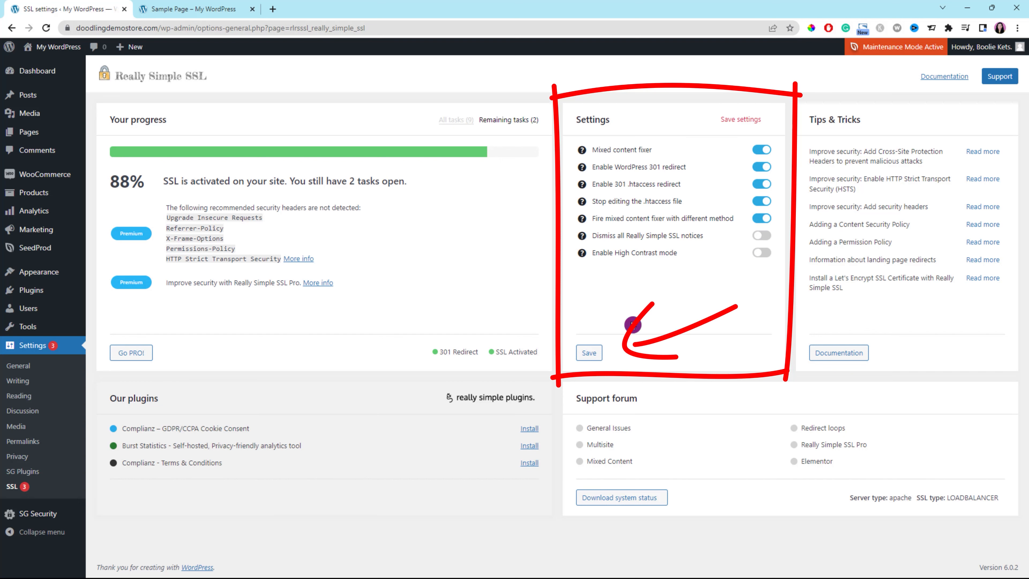
click(589, 354)
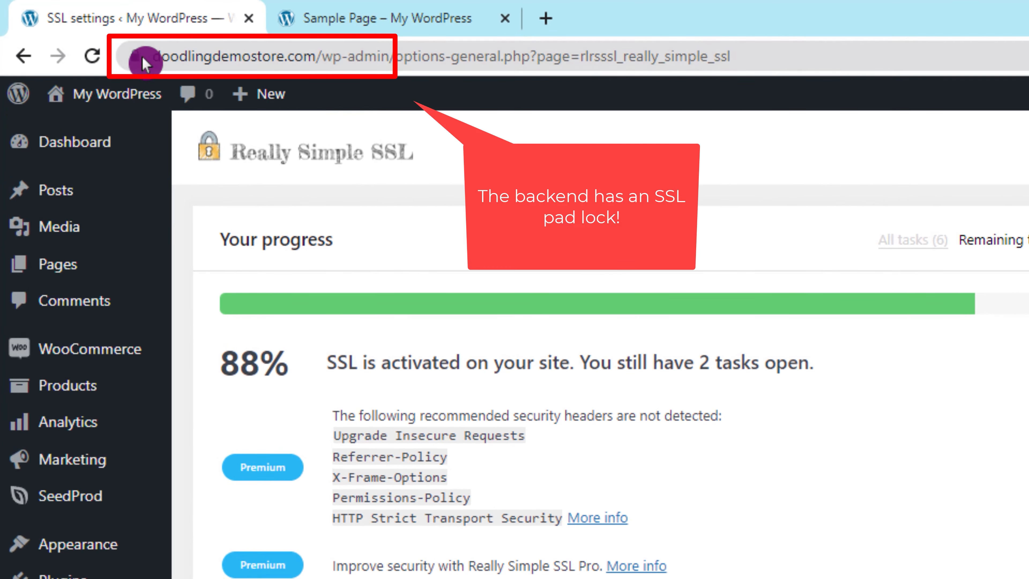
Check the connection security of the WordPress admin page and the front-end Sample Page, continuing to the site's Home page.
click(137, 60)
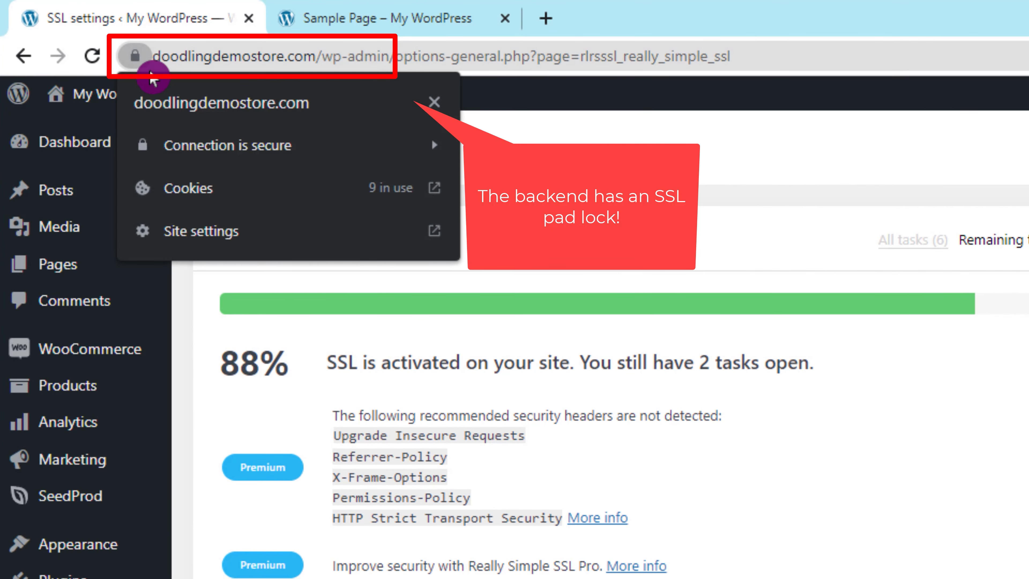
click(136, 62)
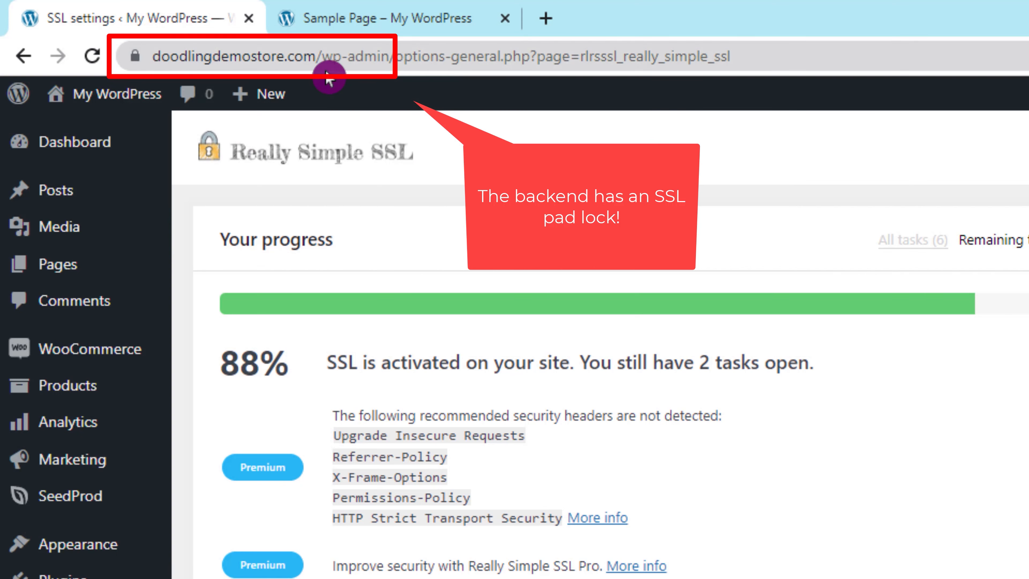
click(376, 19)
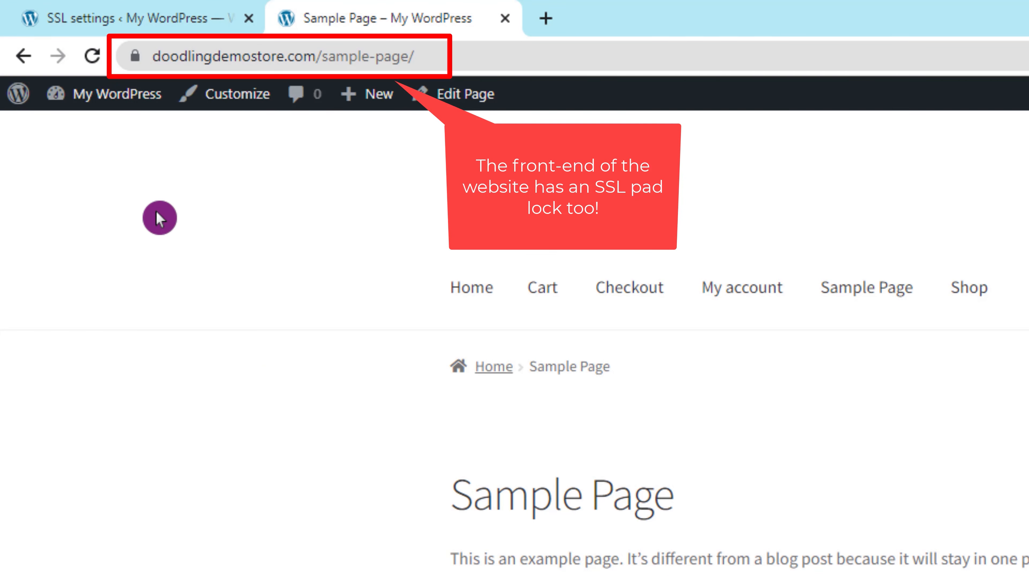
click(471, 287)
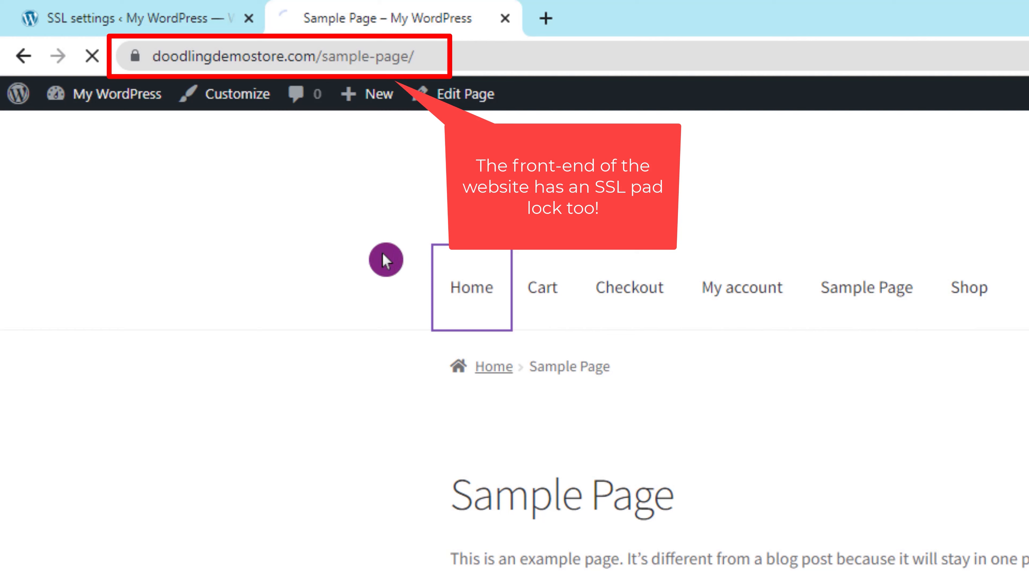